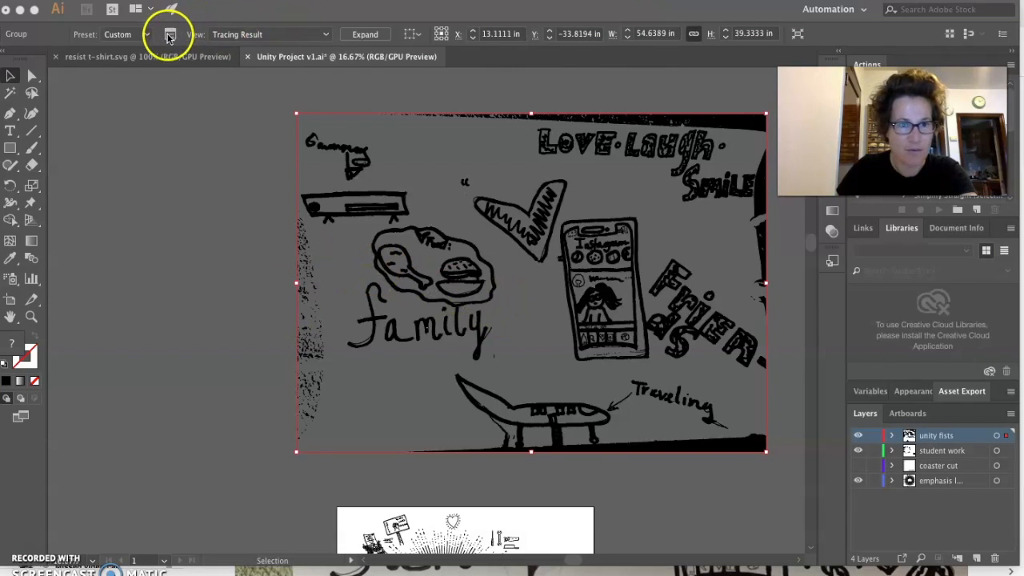
Expand the black-and-white image trace of the student drawings into paths and ungroup the result.
click(170, 33)
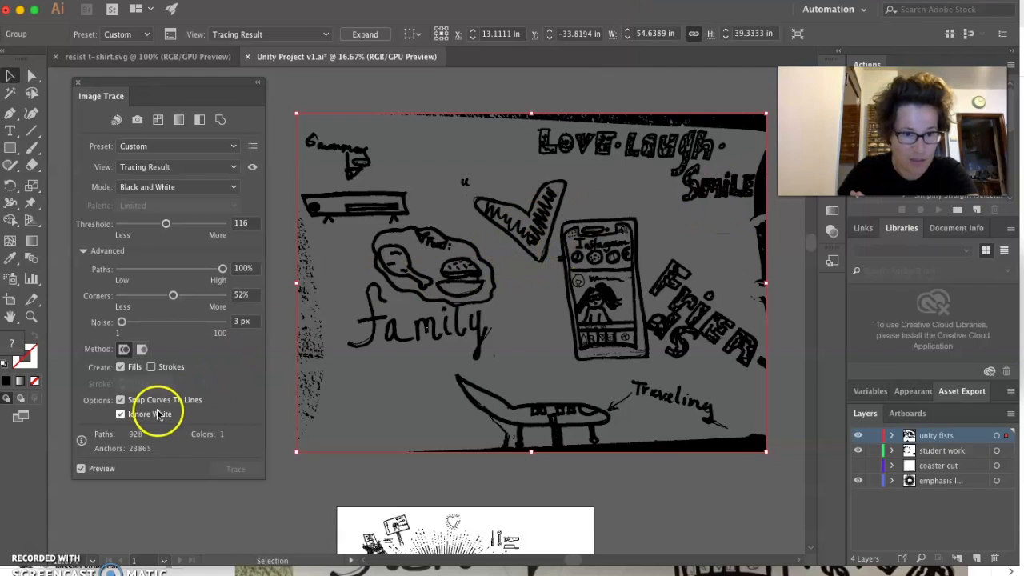
click(365, 35)
click(422, 98)
click(612, 146)
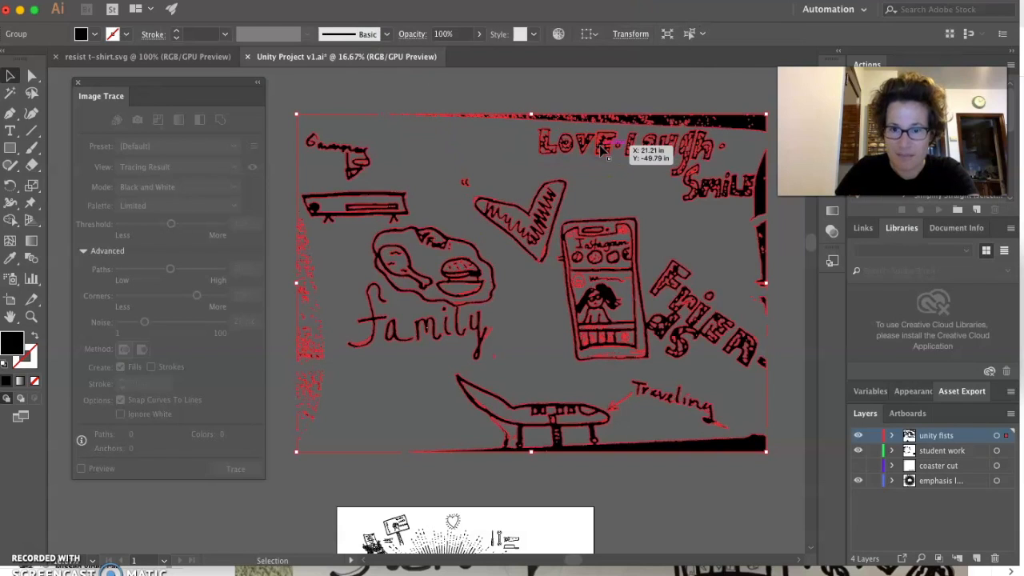
right_click(600, 146)
click(649, 269)
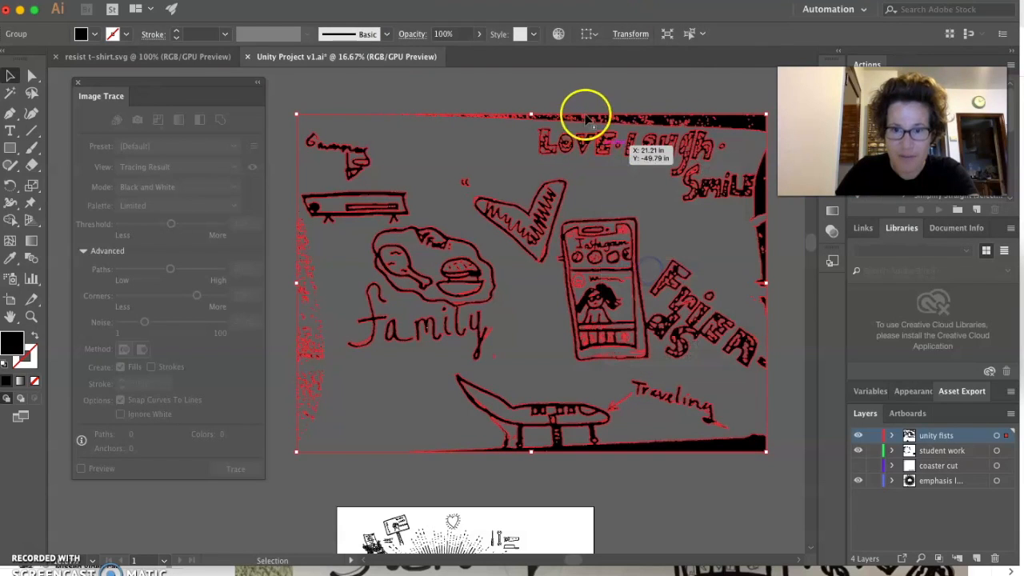
Ungroup the expanded artwork once more so each drawing can be selected separately.
click(588, 98)
right_click(580, 120)
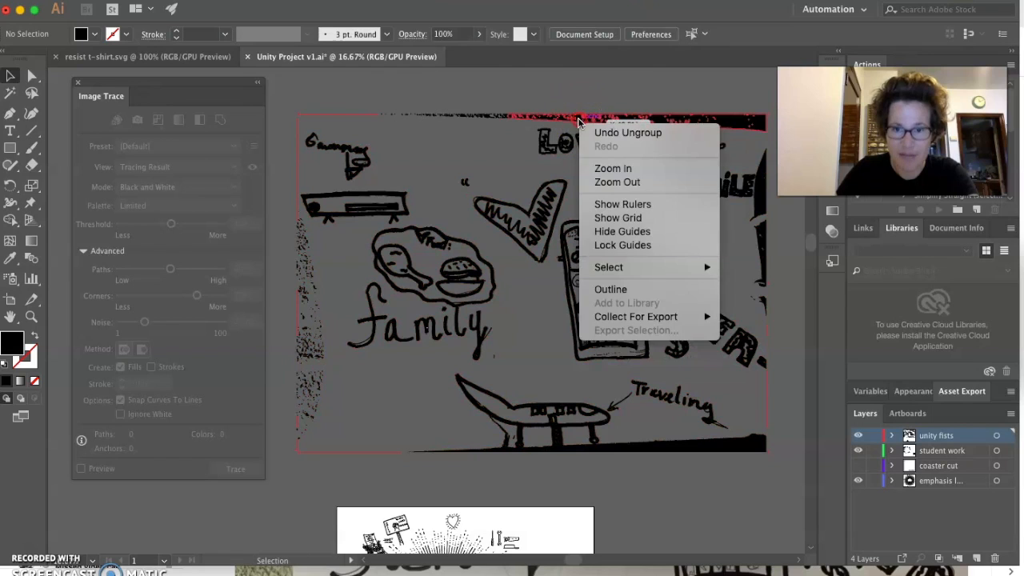
click(563, 118)
click(576, 120)
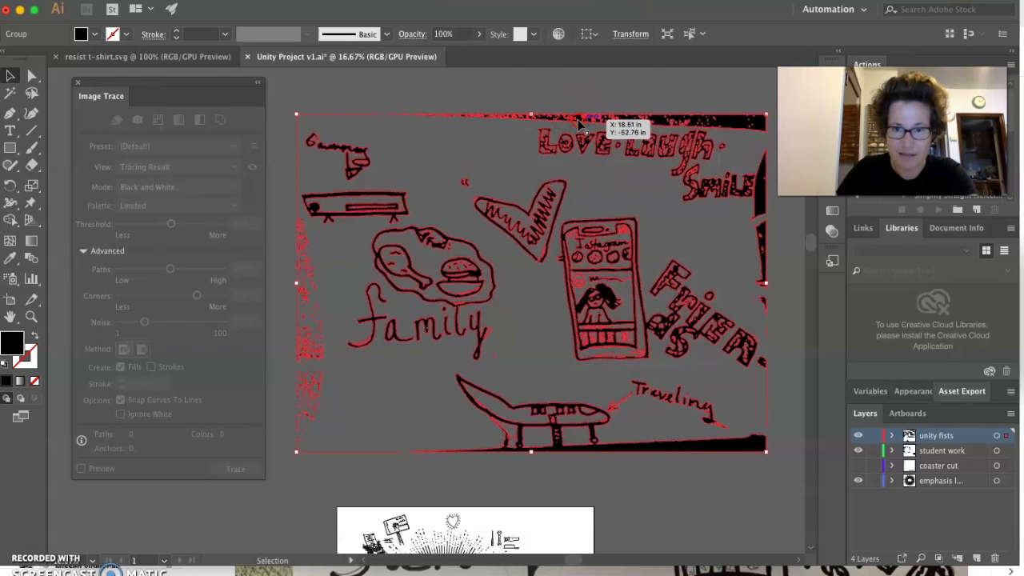
right_click(577, 120)
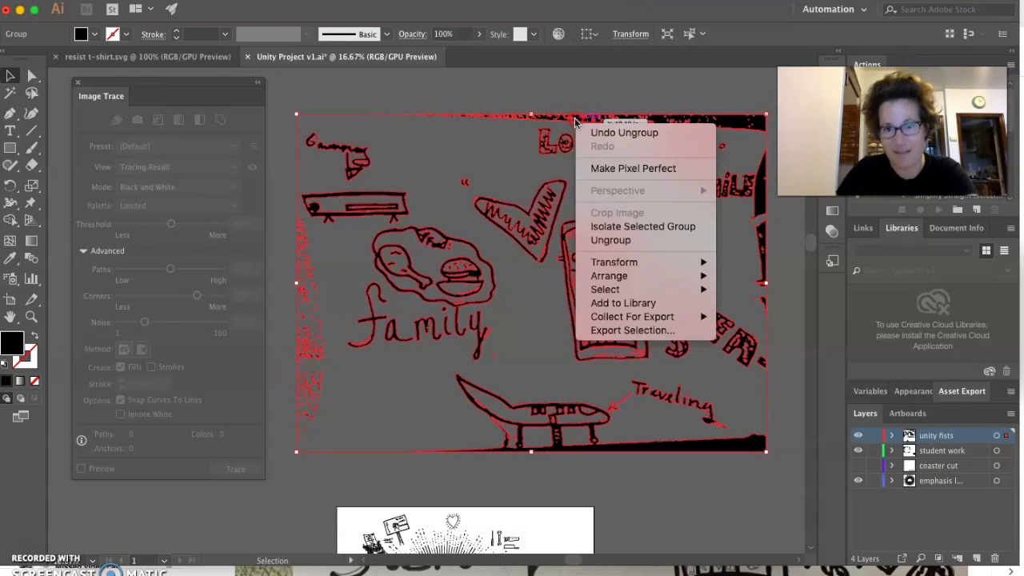
click(644, 242)
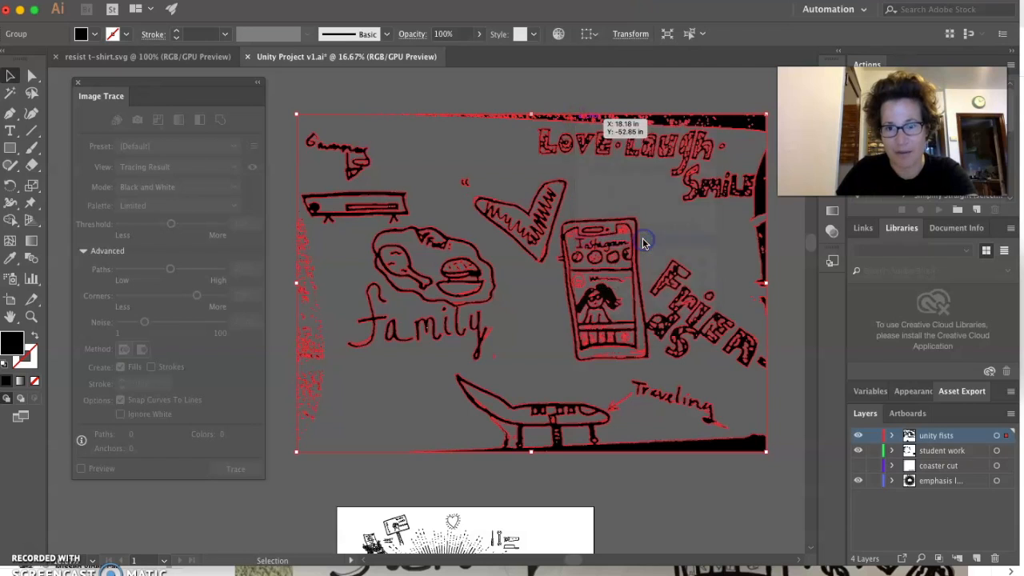
click(569, 90)
click(477, 151)
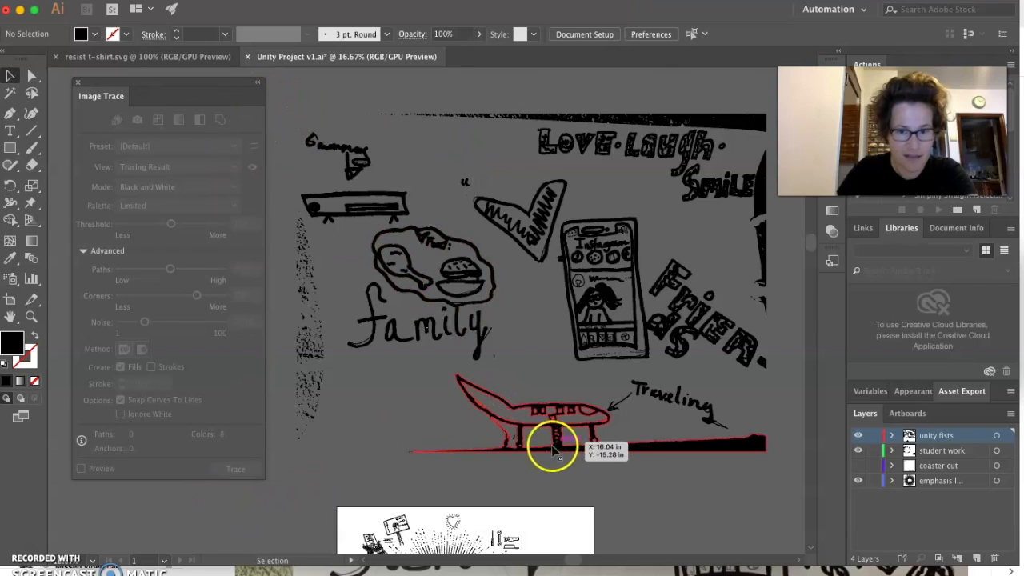
Delete the black bar and leftover specks along the upper edge of the traced artwork.
click(640, 120)
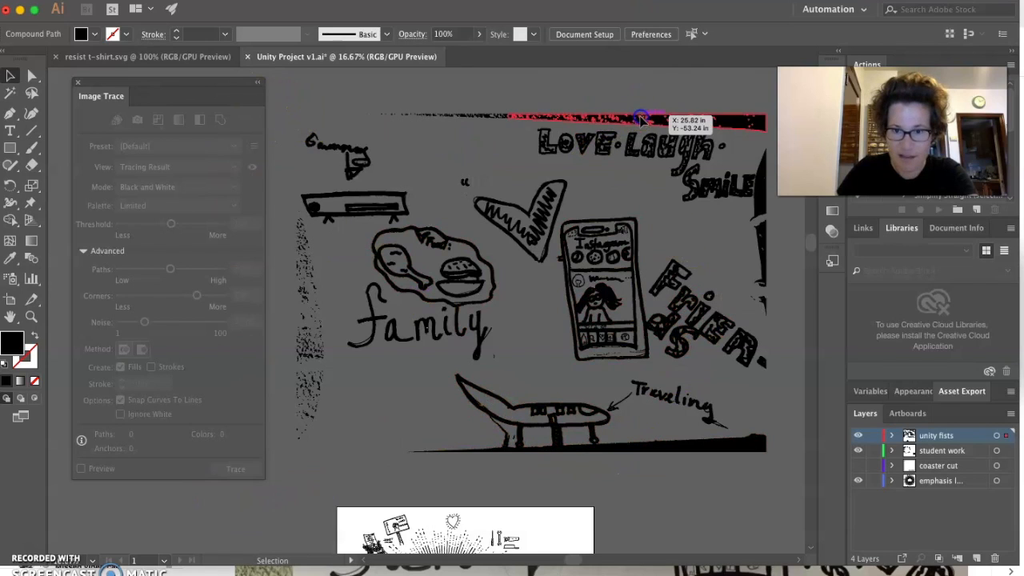
key(Delete)
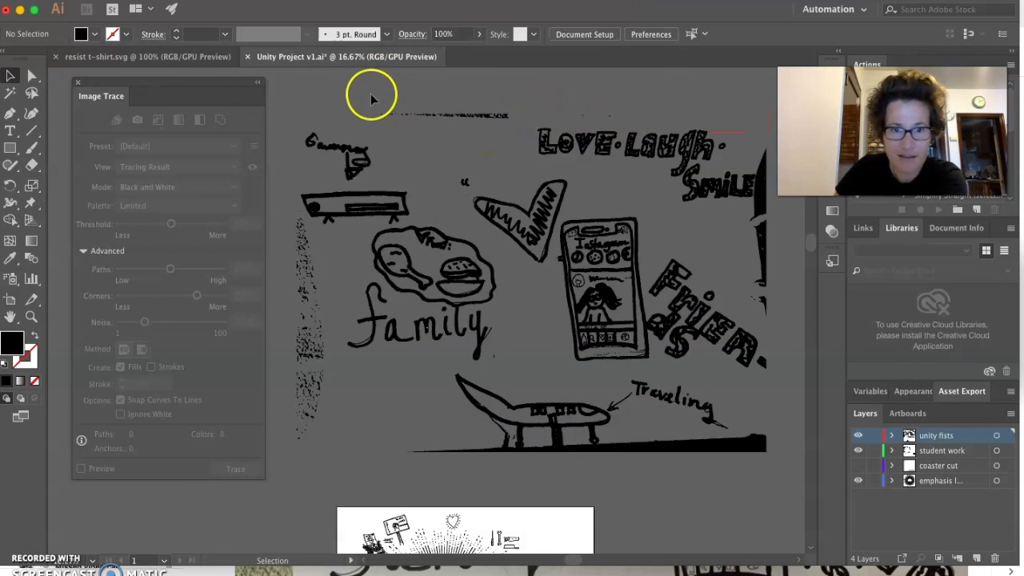
drag(349, 98, 498, 120)
drag(641, 124, 646, 125)
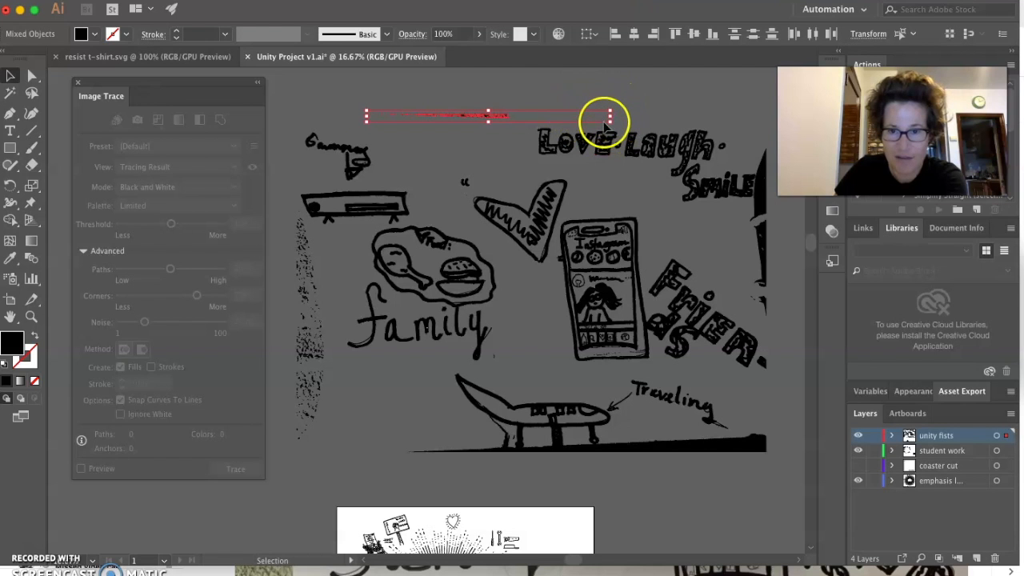
key(Delete)
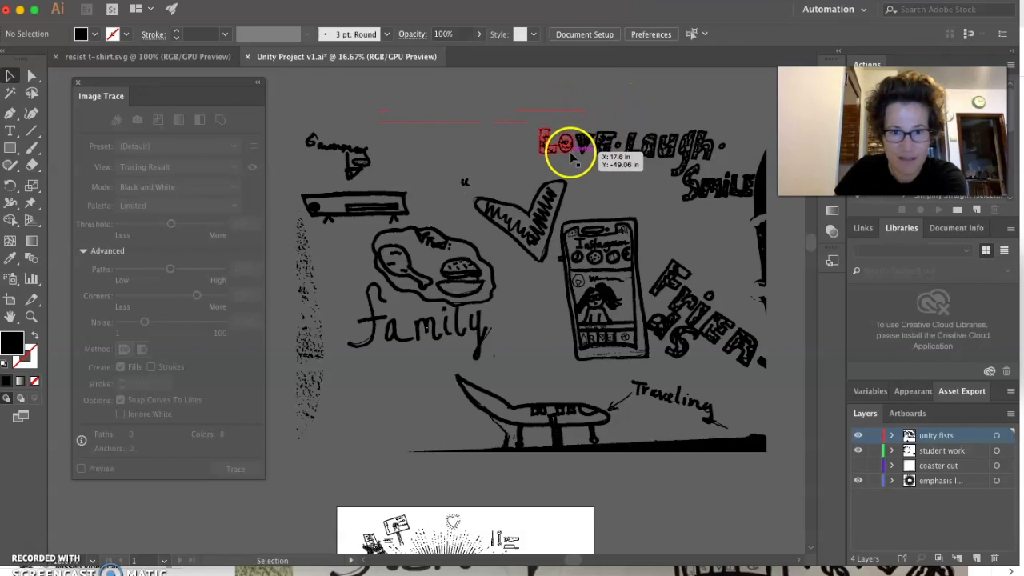
Delete the speckled shadow shapes along the left edge of the traced artwork.
click(304, 349)
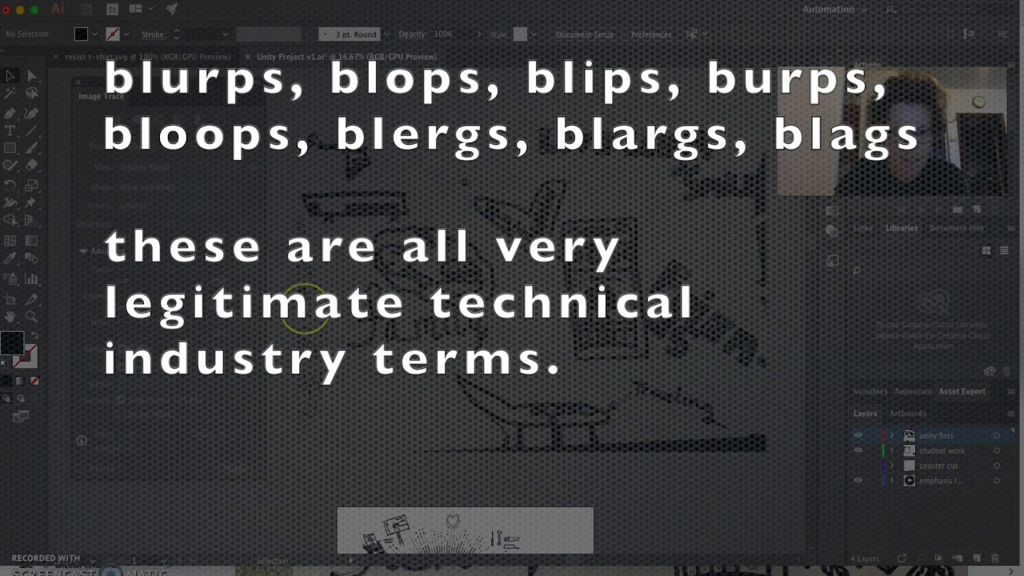
click(317, 445)
key(Delete)
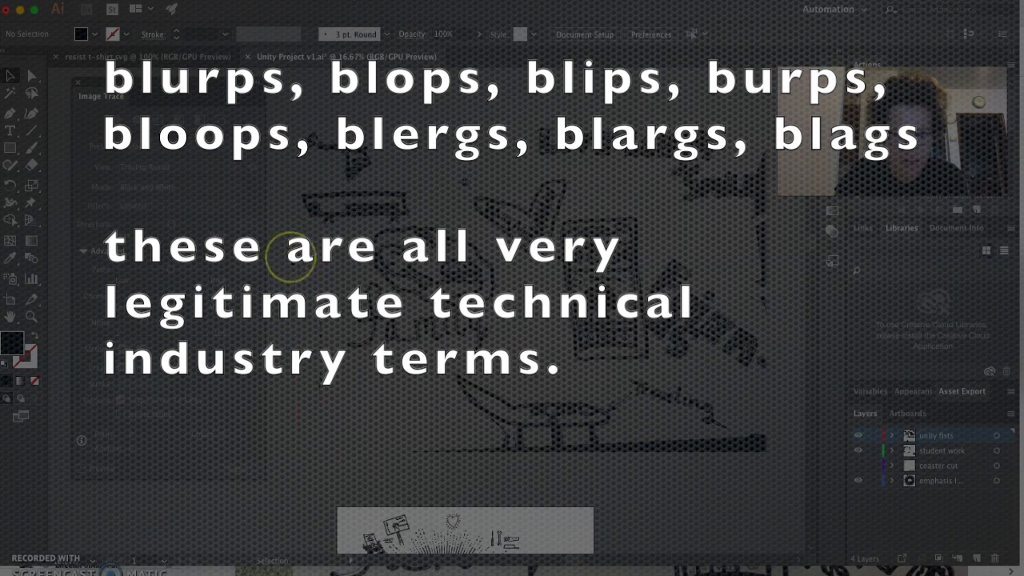
drag(286, 204, 304, 234)
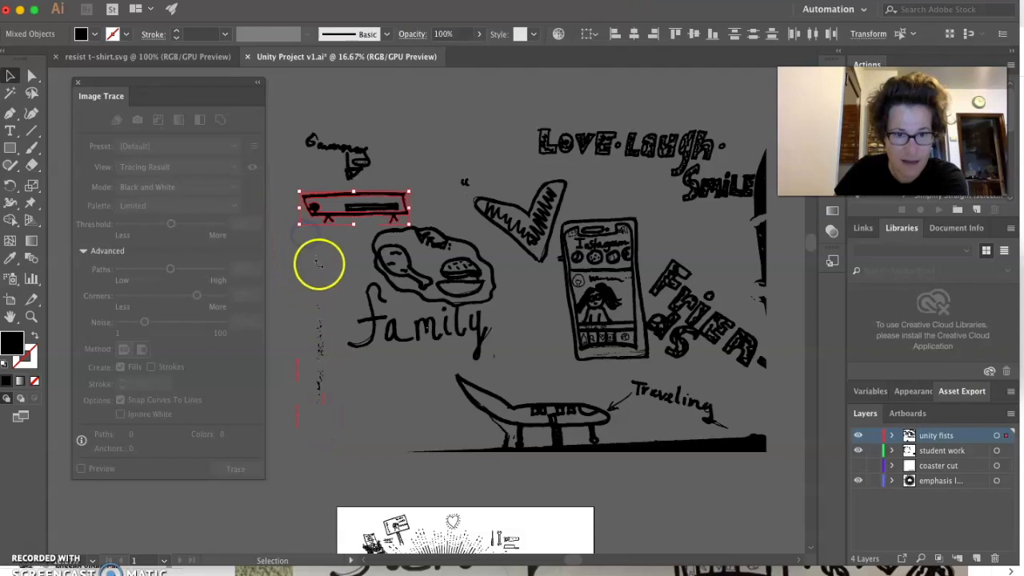
click(319, 265)
drag(335, 379, 328, 427)
key(Delete)
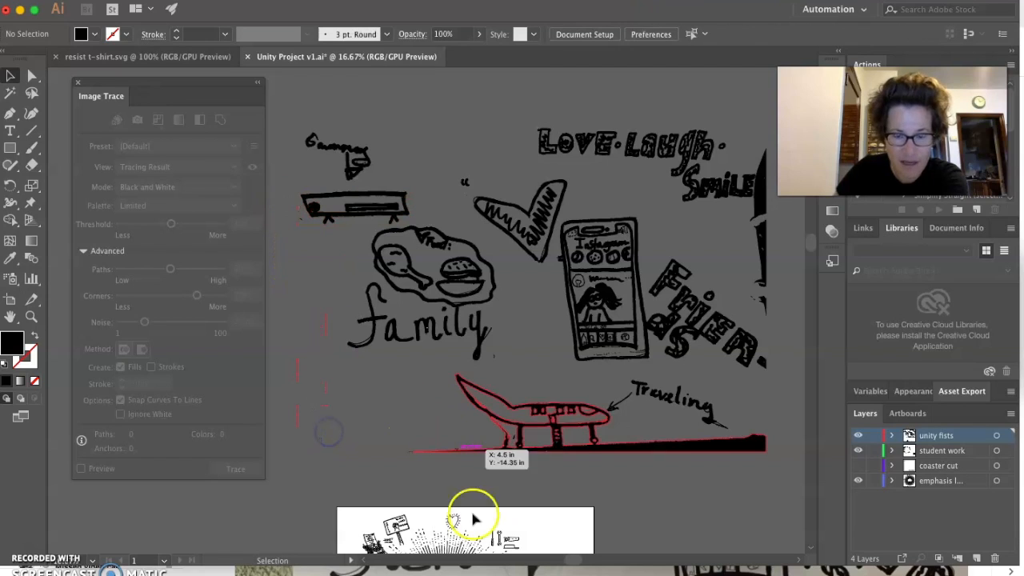
Try to delete the black strip beneath the airplane, and undo the deletion.
click(688, 452)
key(Delete)
click(686, 442)
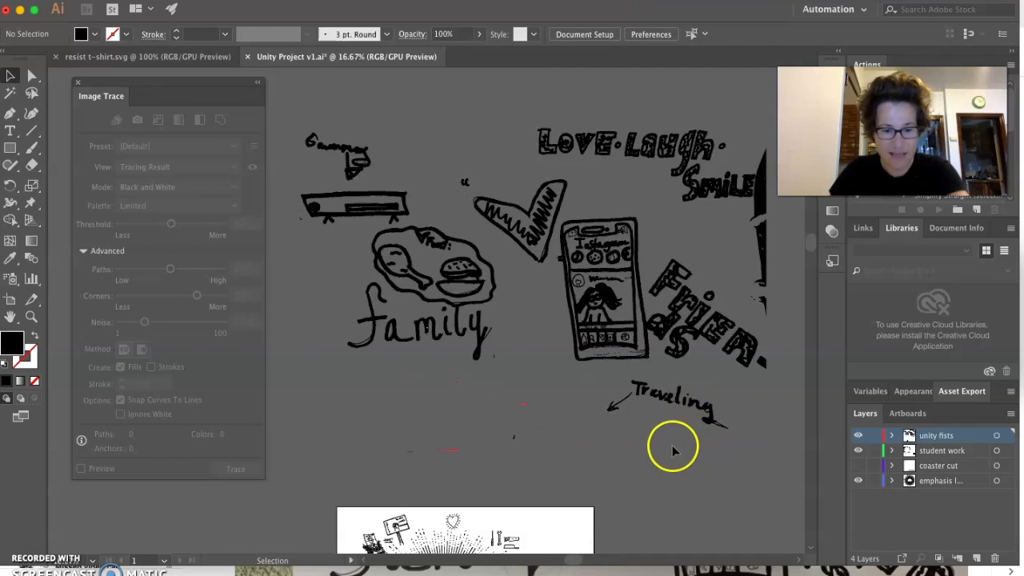
key(super+z)
click(688, 480)
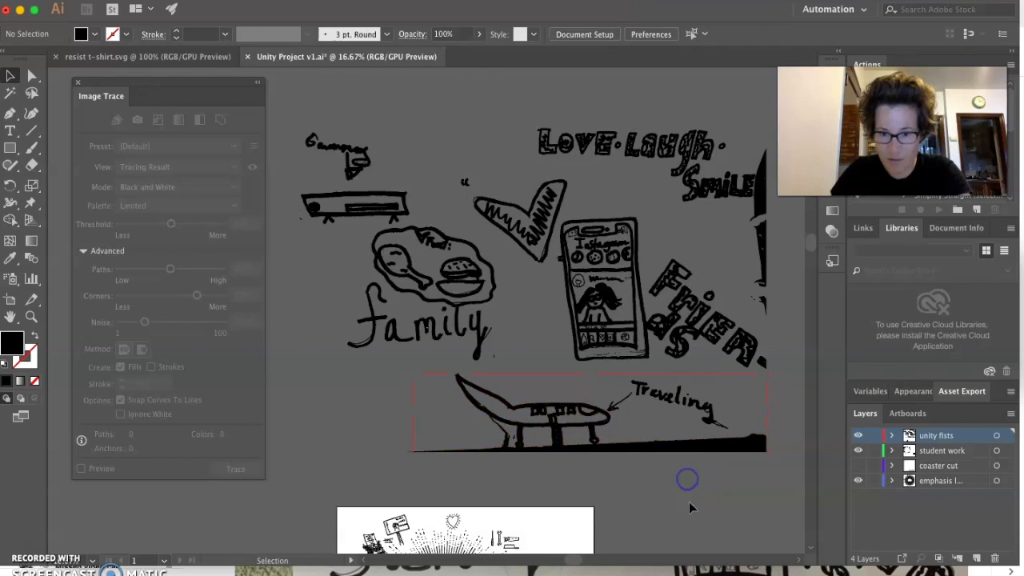
Close the Image Trace settings and activate the Eraser tool.
click(77, 82)
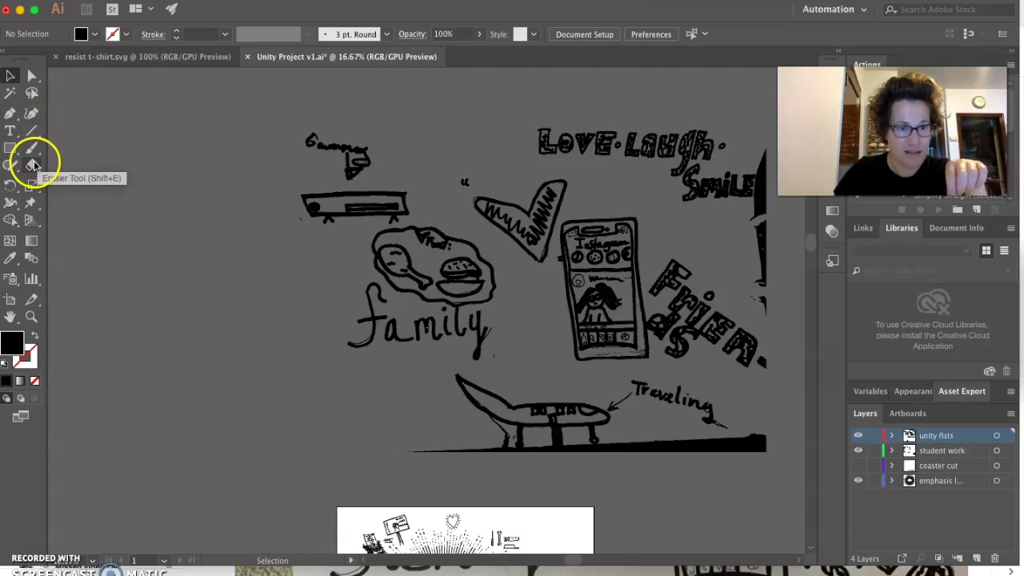
click(31, 168)
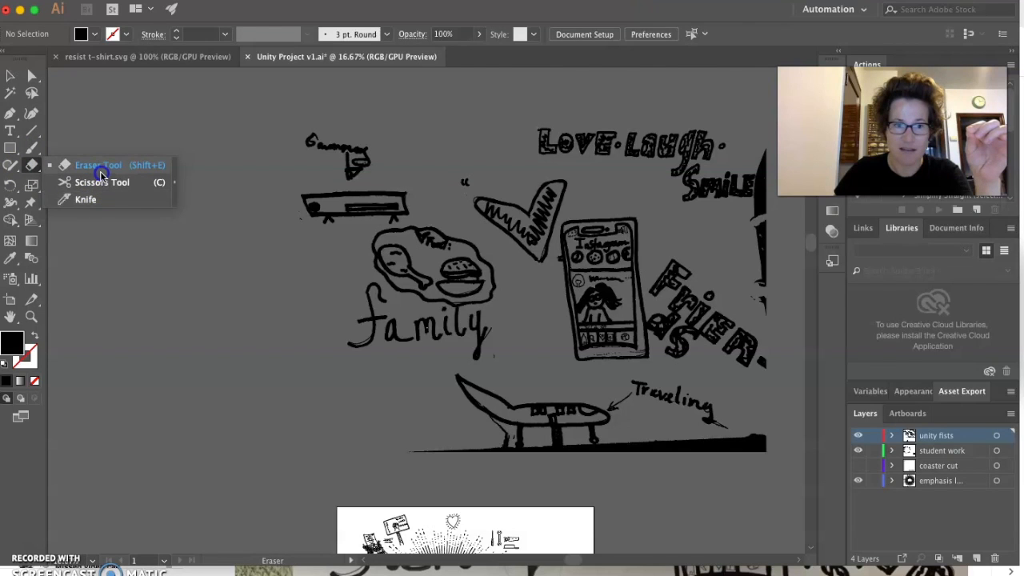
click(100, 170)
click(33, 168)
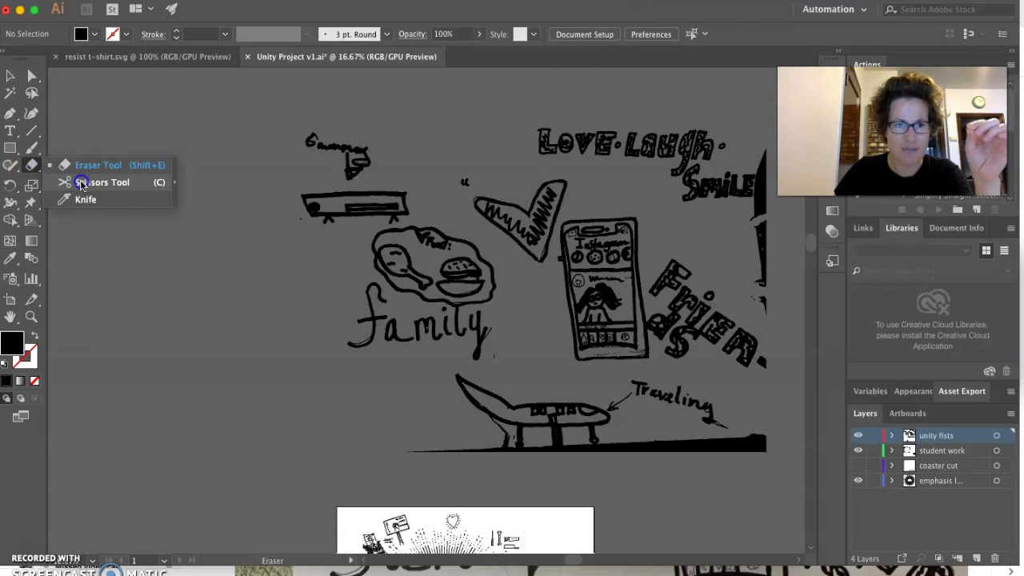
click(84, 186)
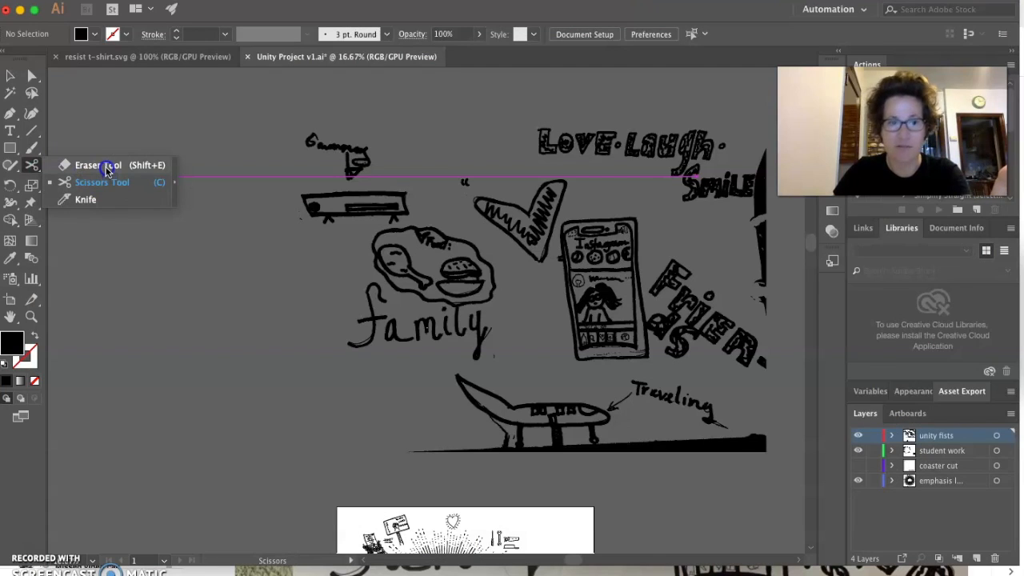
click(106, 168)
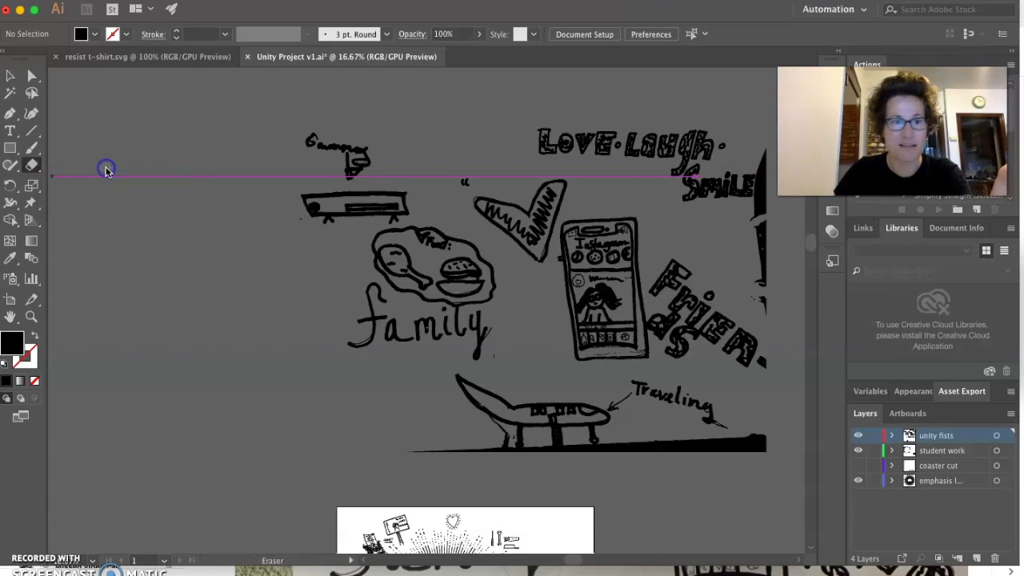
click(37, 171)
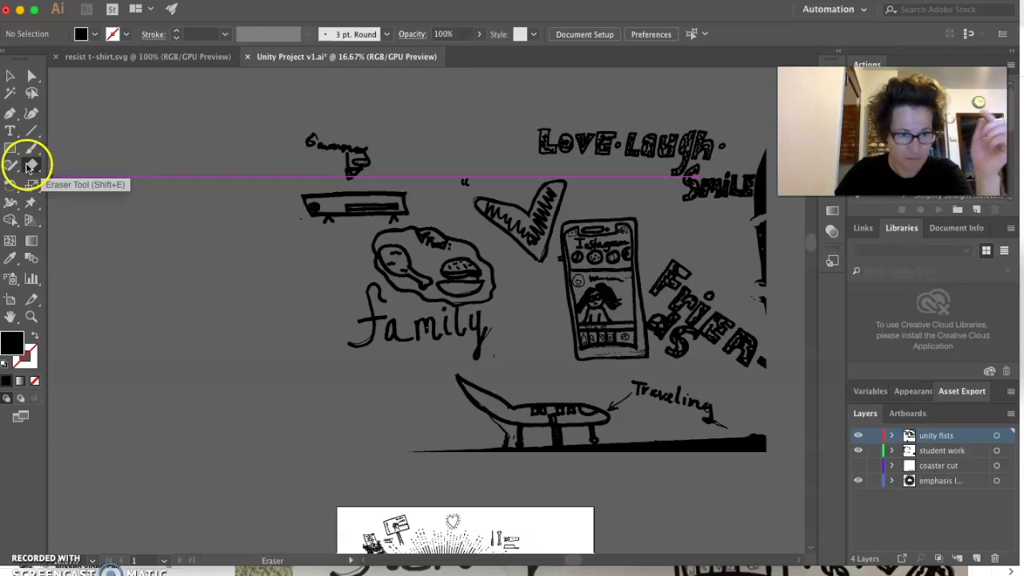
Set the Eraser tool's size to 86 pt.
double_click(31, 167)
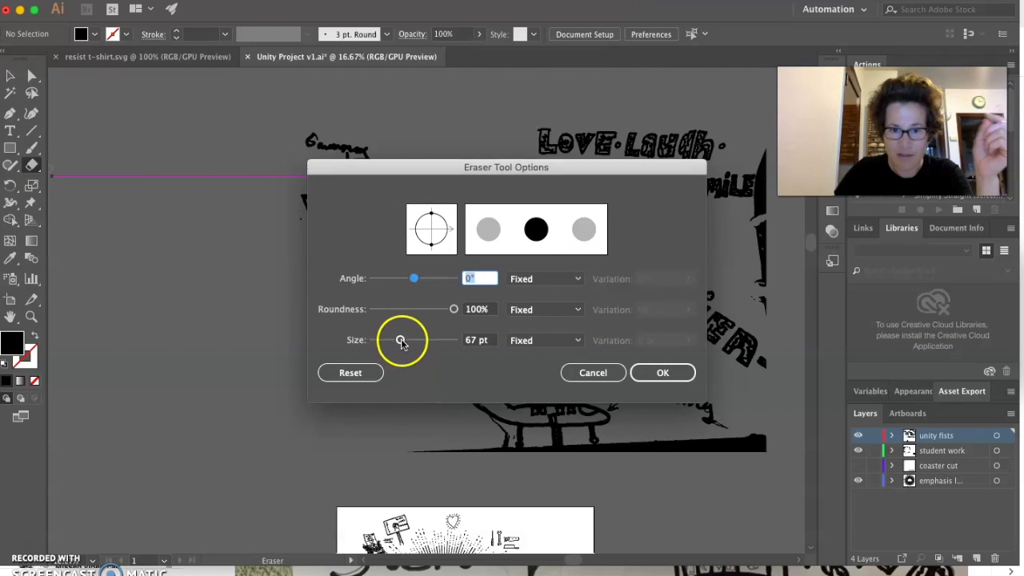
drag(400, 340, 402, 341)
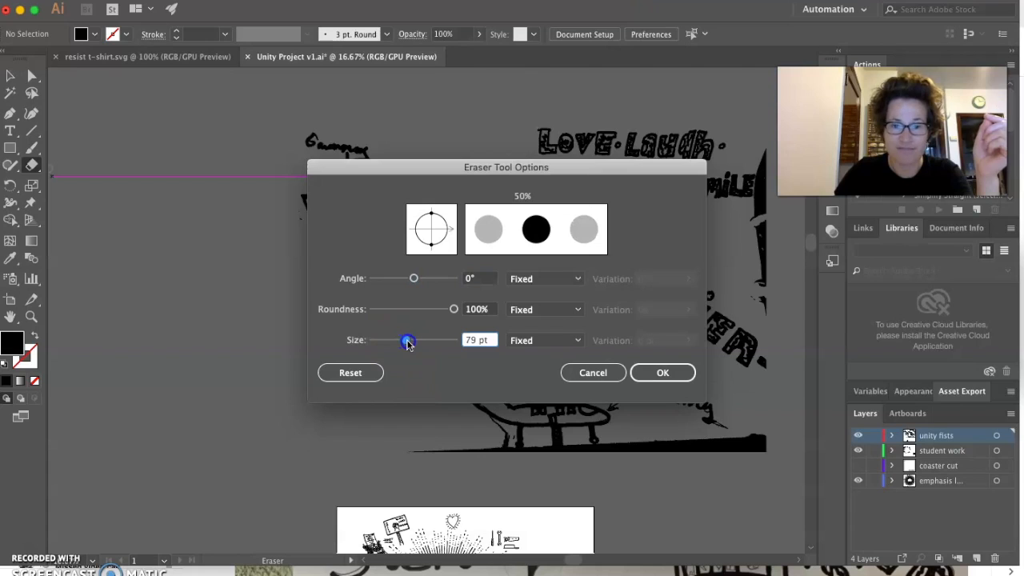
drag(408, 343, 410, 343)
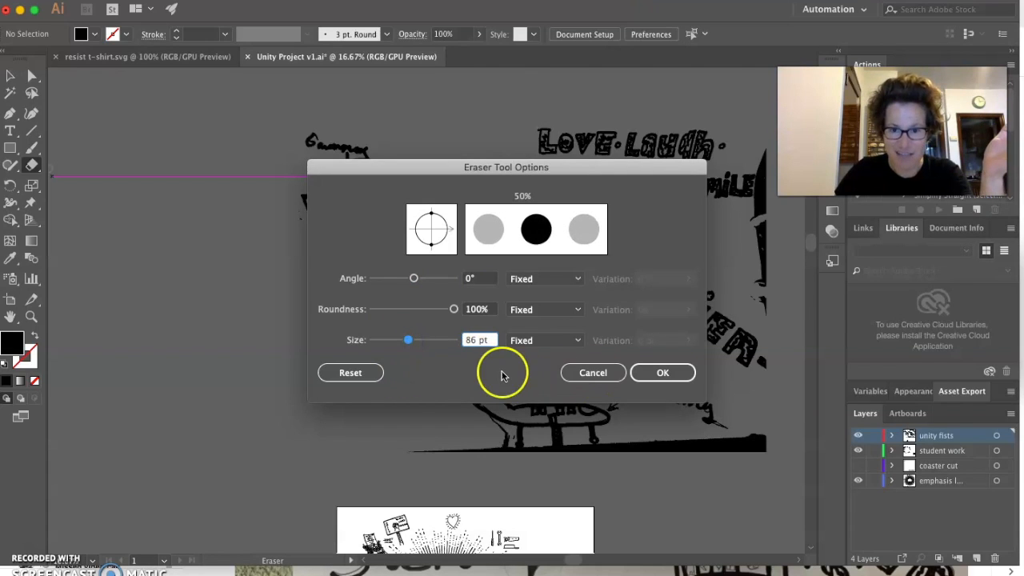
click(661, 373)
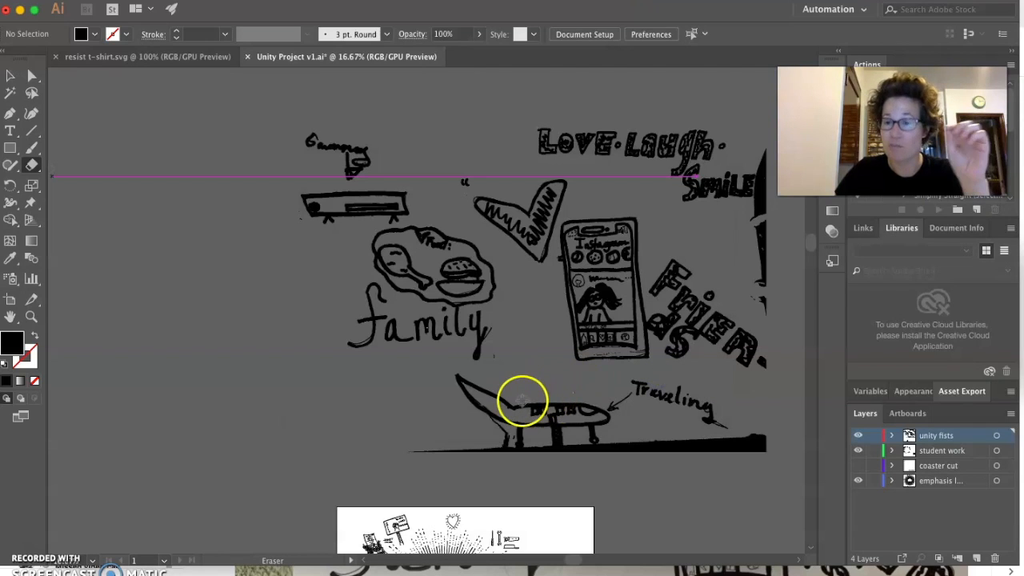
Erase the thin tapering end of the black strip extending left of the airplane.
scroll(498, 434, up, 1)
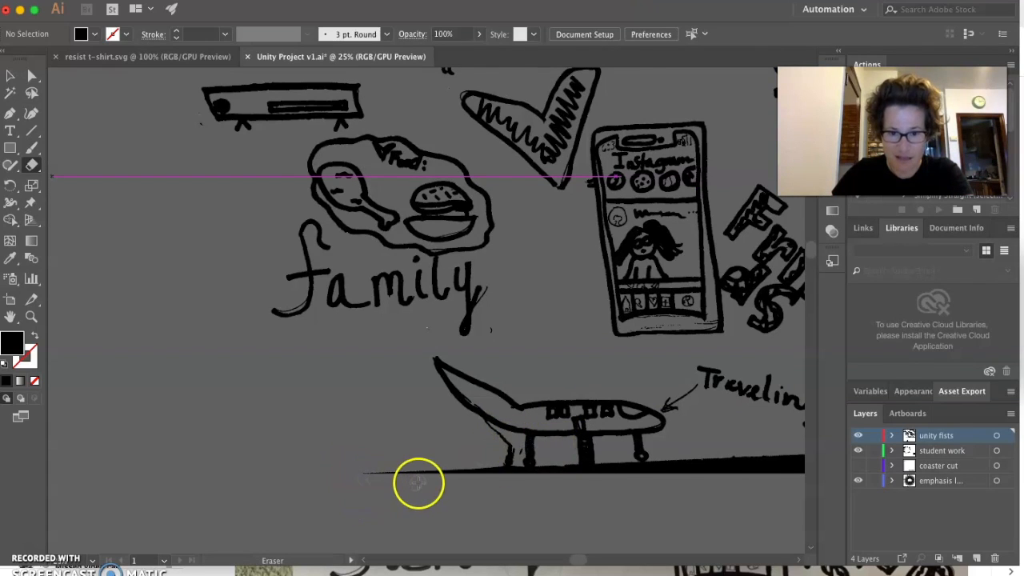
scroll(433, 486, down, 1)
scroll(433, 485, up, 5)
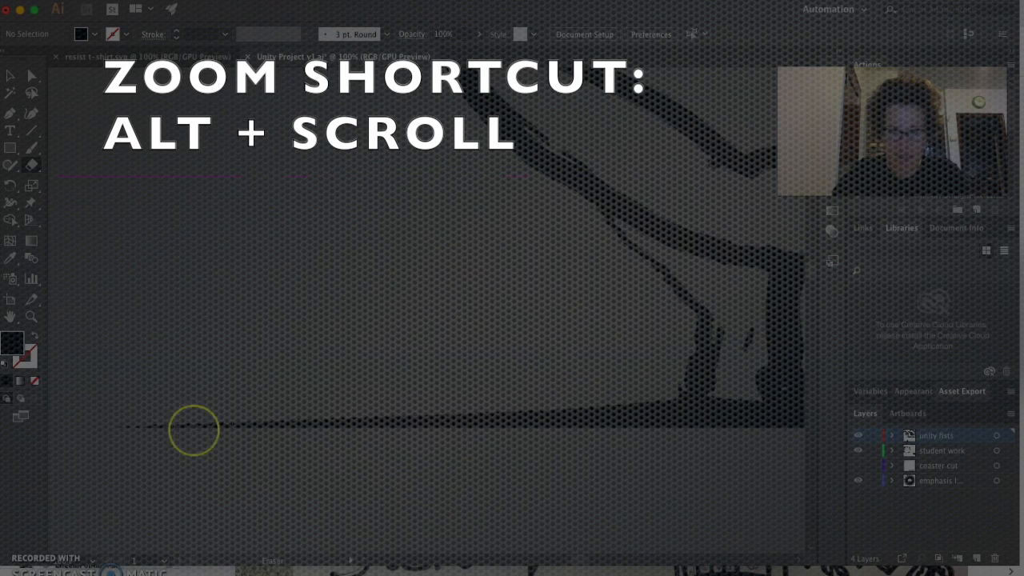
mouse_move(95, 426)
mouse_down()
mouse_move(402, 432)
mouse_move(647, 399)
mouse_move(665, 417)
mouse_move(631, 426)
mouse_move(694, 430)
mouse_up()
scroll(120, 412, down, 3)
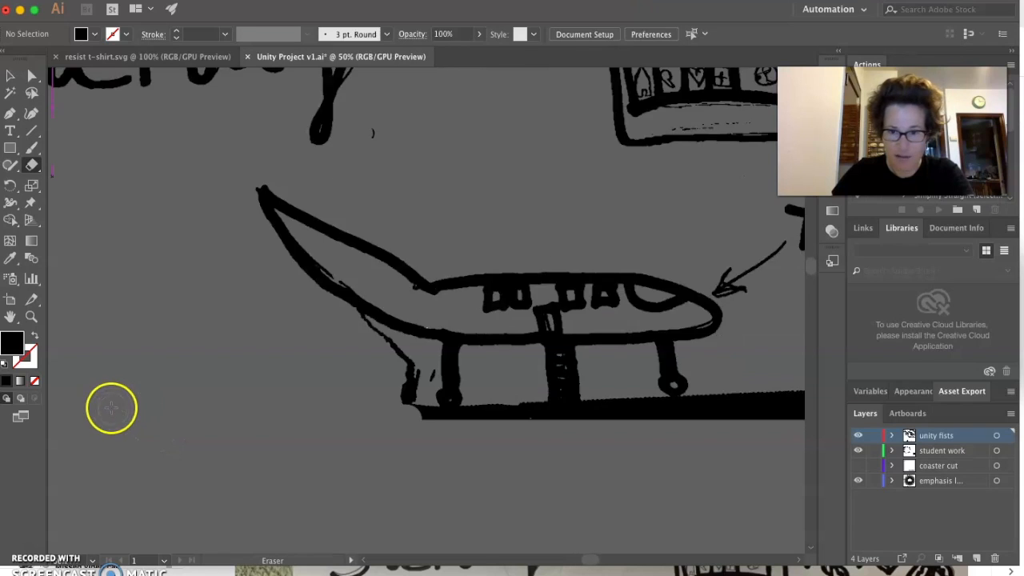
Reduce the Eraser size and erase the small stray mark beside the airplane's leftmost wheel leg.
scroll(475, 453, up, 2)
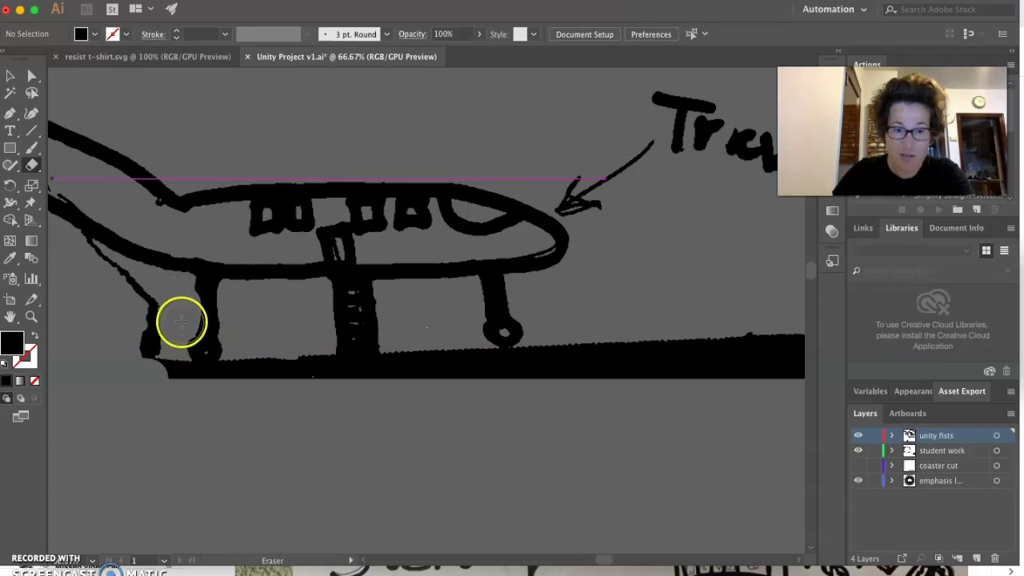
double_click(32, 165)
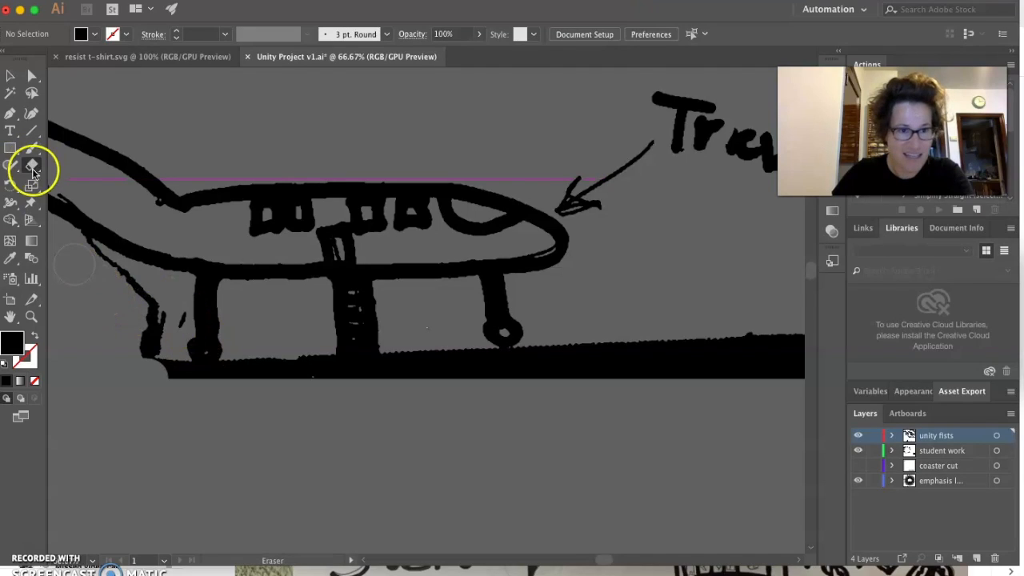
drag(408, 340, 391, 342)
click(658, 373)
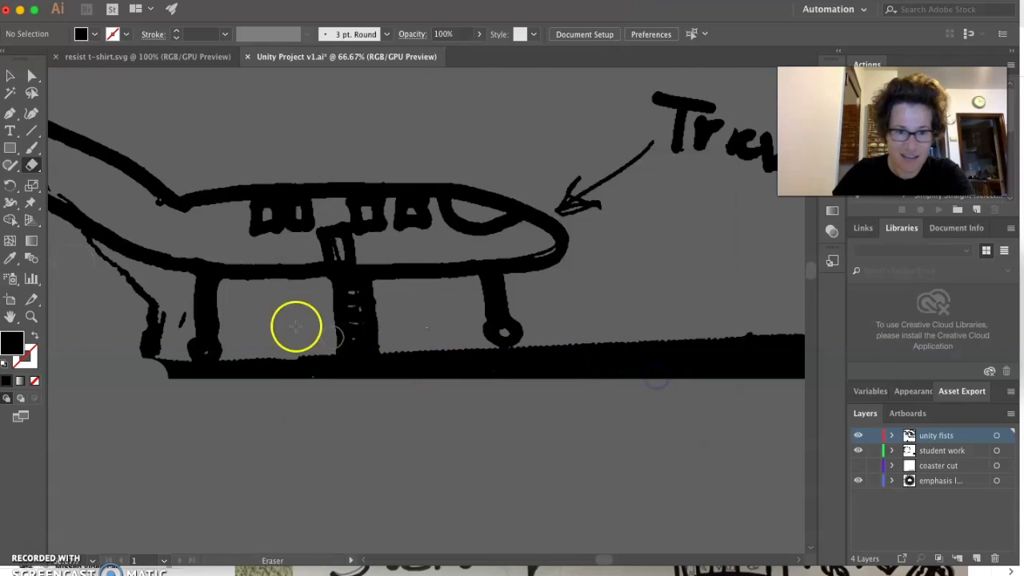
drag(182, 312, 179, 325)
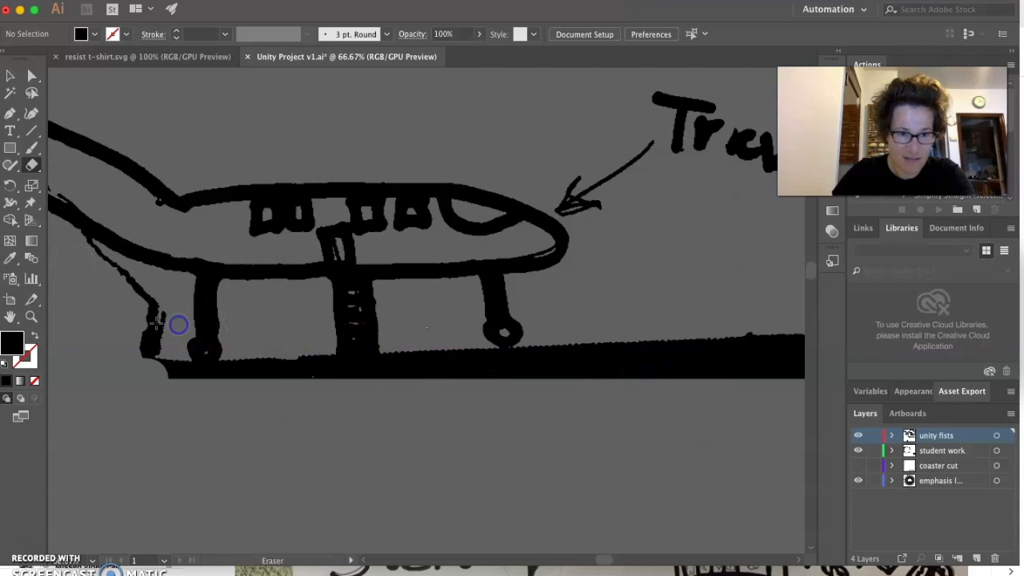
Erase the black ground strip under the airplane's two leftmost legs, up to the thick ladder-like middle leg.
drag(201, 404, 163, 369)
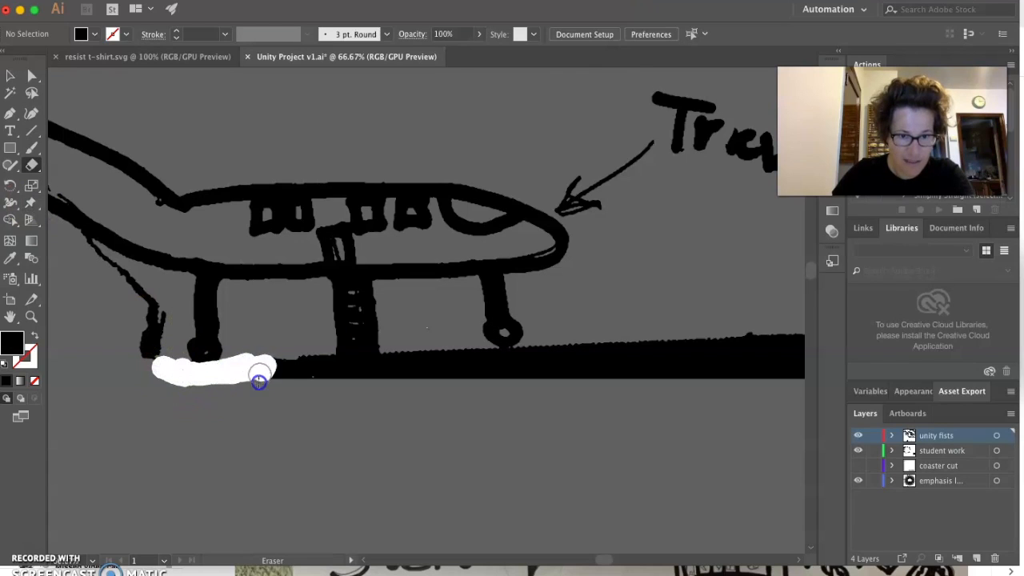
drag(280, 362, 311, 369)
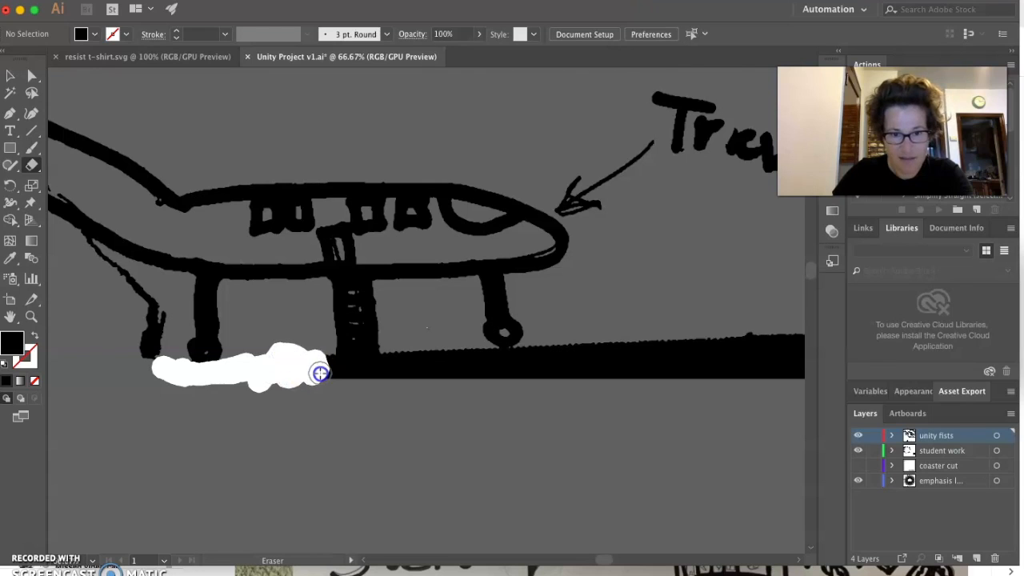
drag(330, 381, 328, 386)
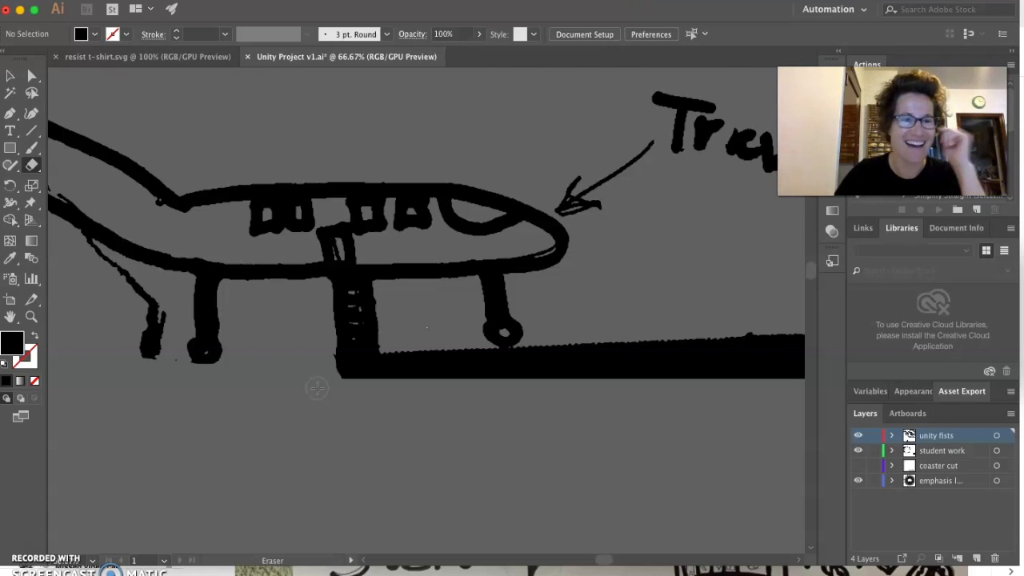
Select the anchor points of the long black strip to the right of the airplane with Direct Selection and delete them.
click(32, 76)
click(455, 373)
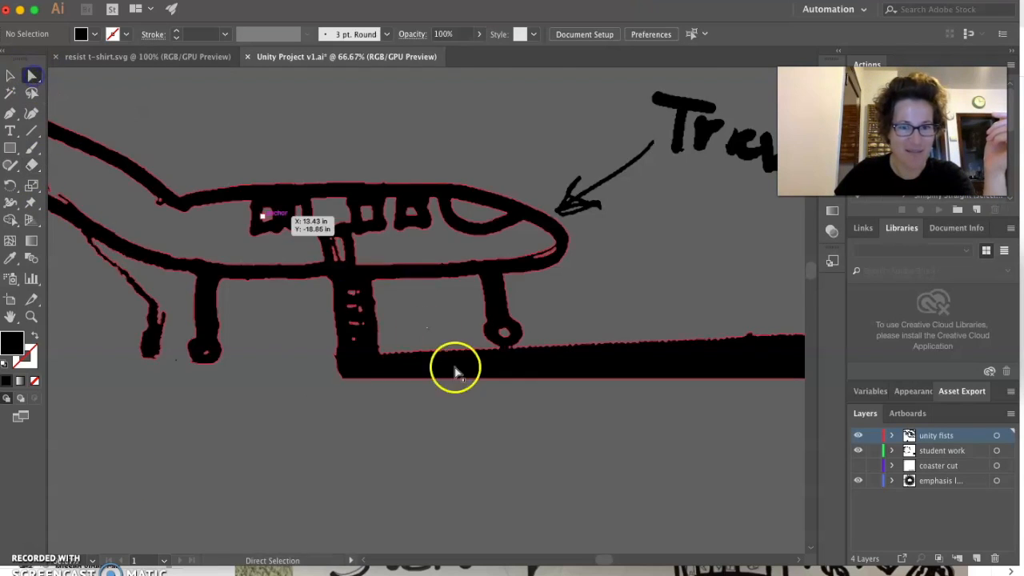
click(559, 326)
drag(647, 439, 645, 436)
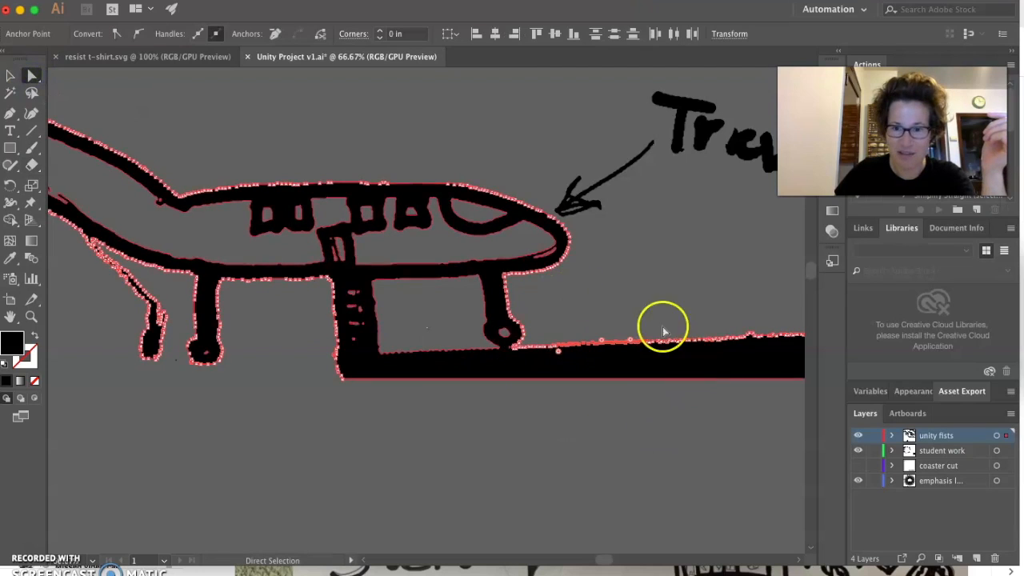
scroll(541, 357, down, 4)
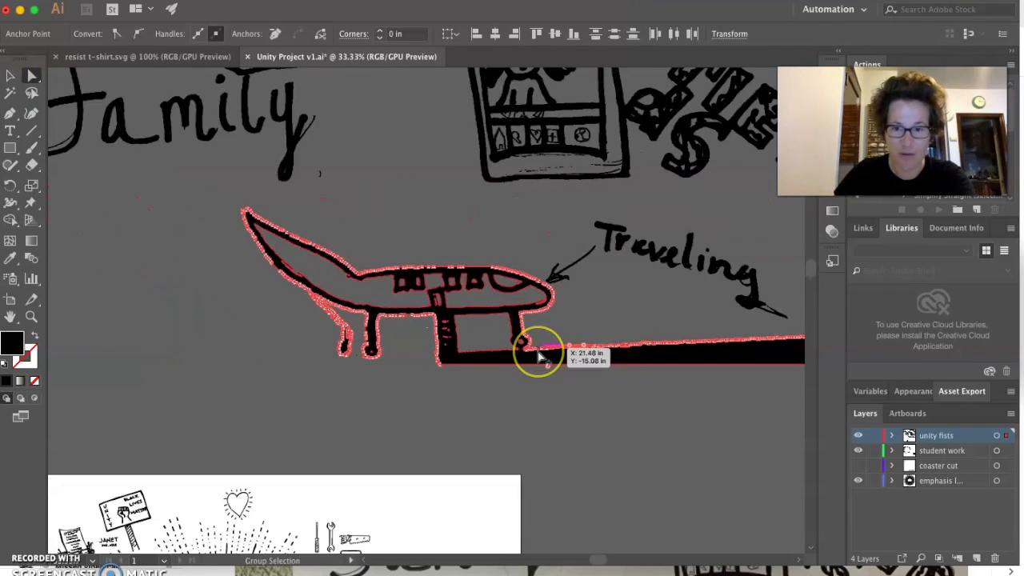
click(587, 402)
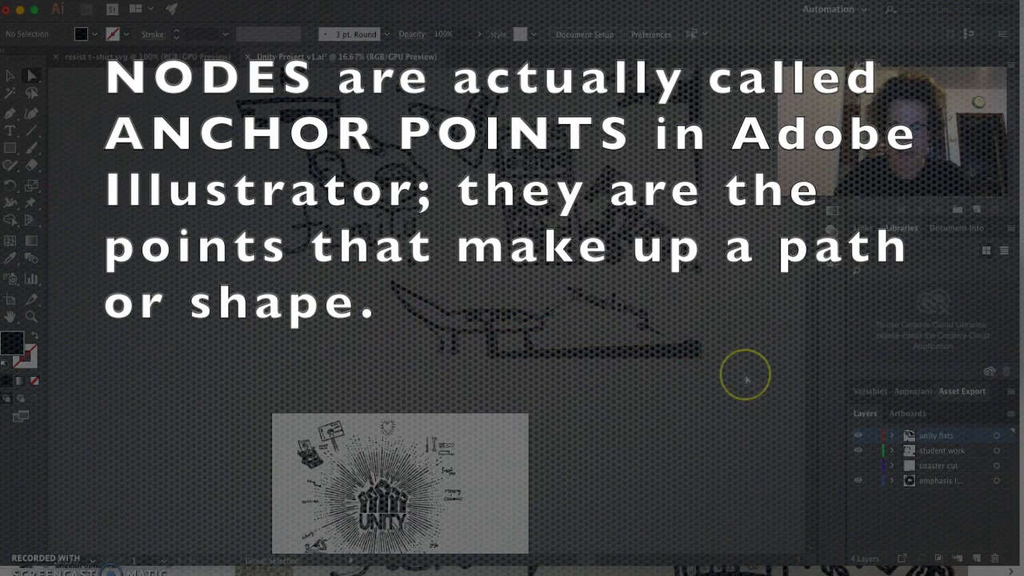
scroll(745, 376, up, 2)
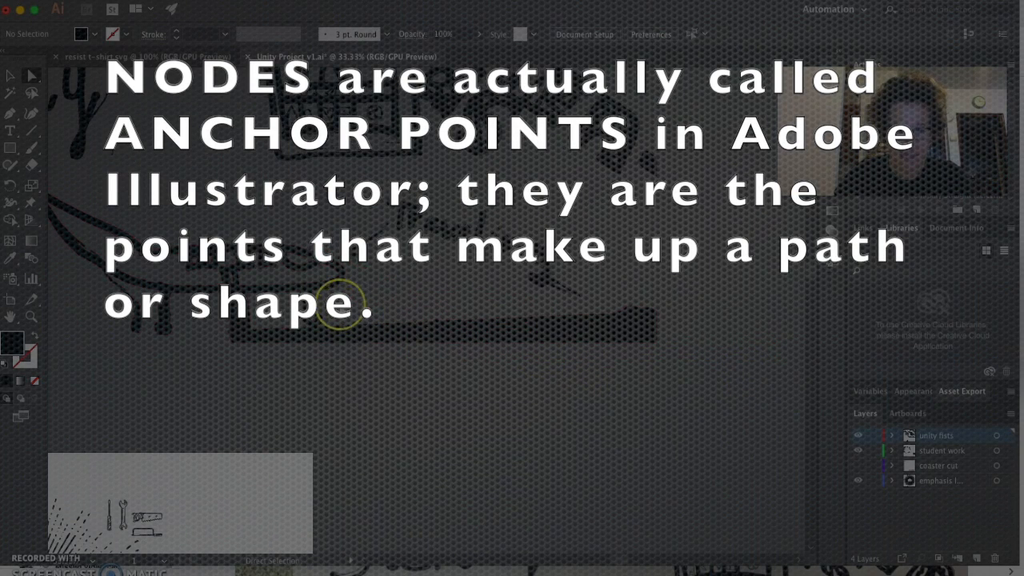
drag(692, 404, 692, 404)
key(Delete)
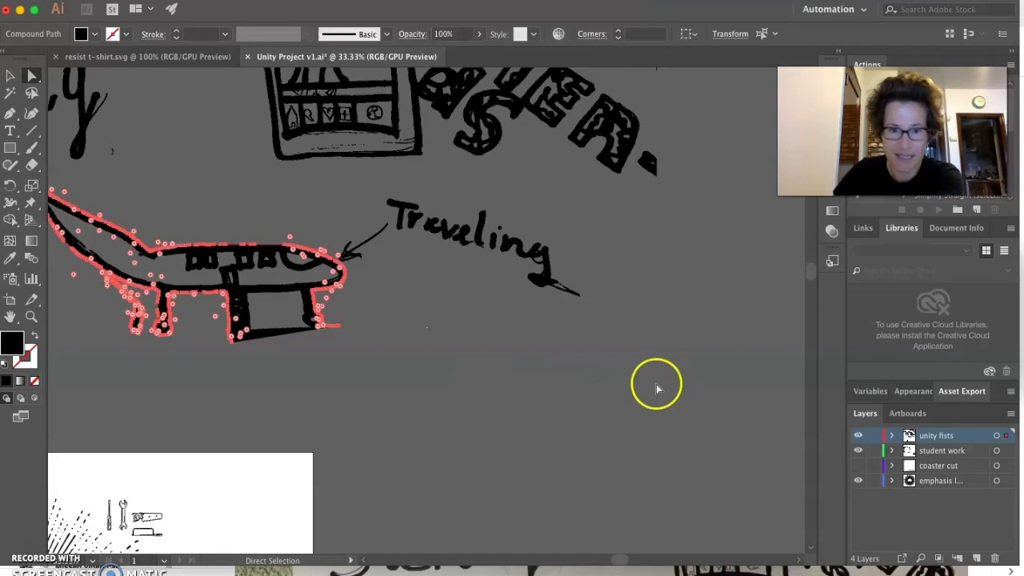
click(510, 382)
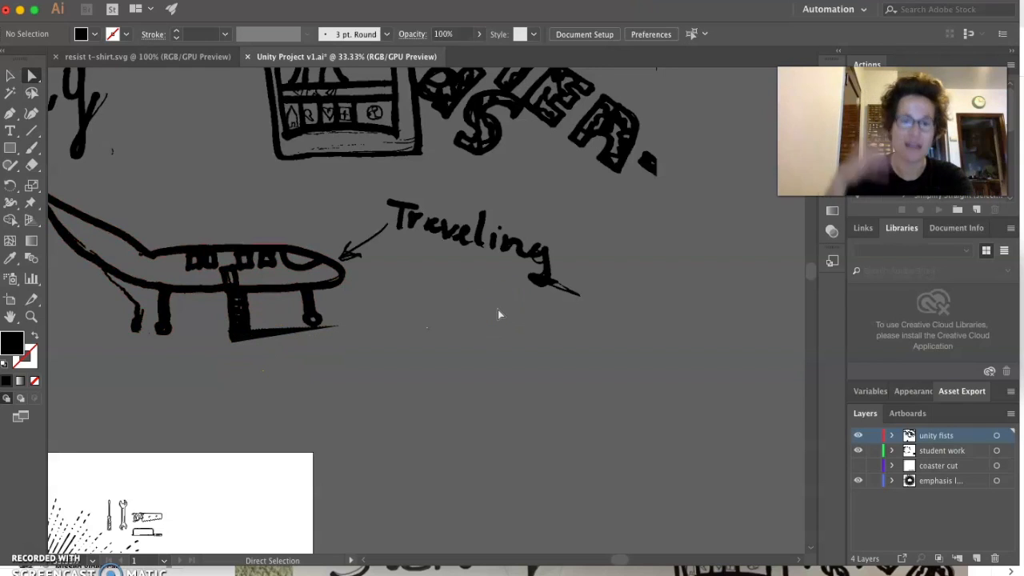
Erase the leftover black wedge between the airplane's middle leg and front wheel, plus the stray tail below the word "Traveling".
click(32, 165)
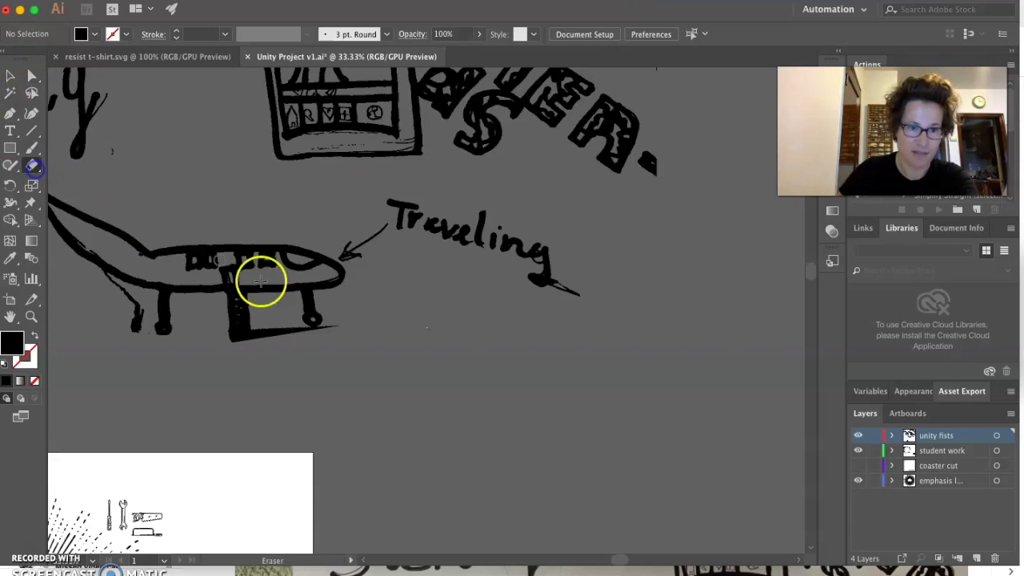
drag(259, 323, 259, 341)
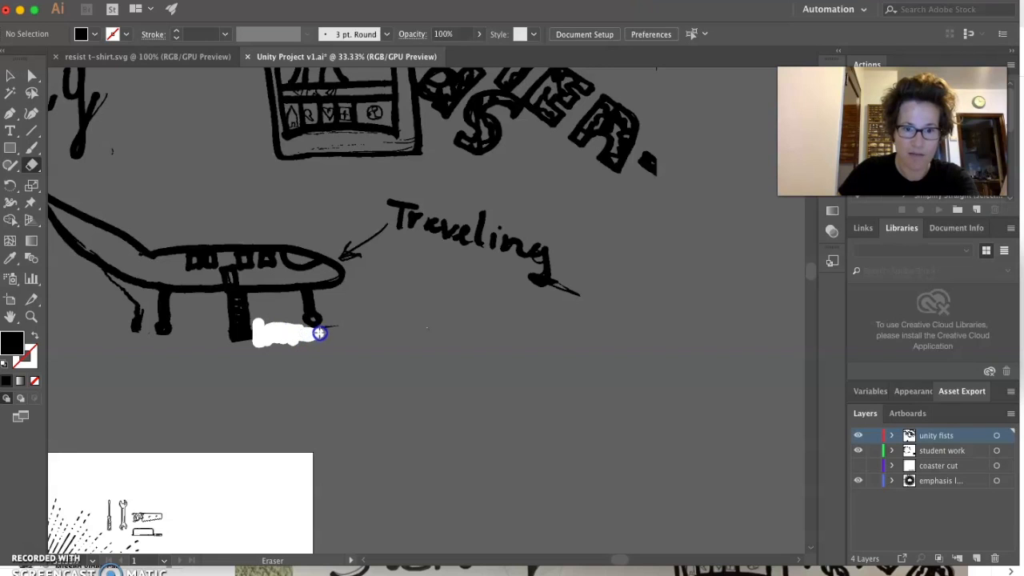
drag(343, 327, 344, 327)
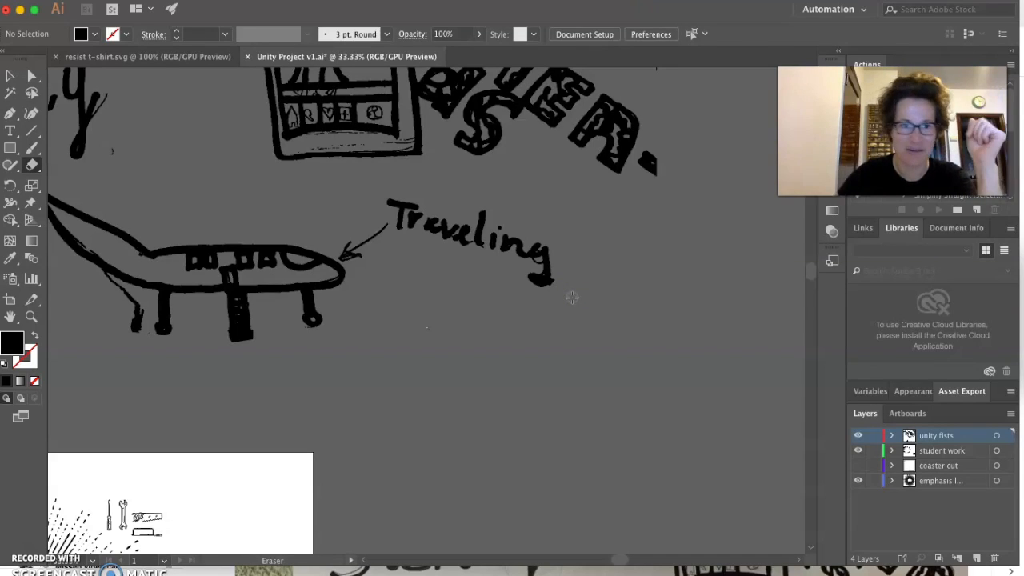
Erase the small stray mark between the word "Family" and the phone drawing.
drag(113, 152, 120, 161)
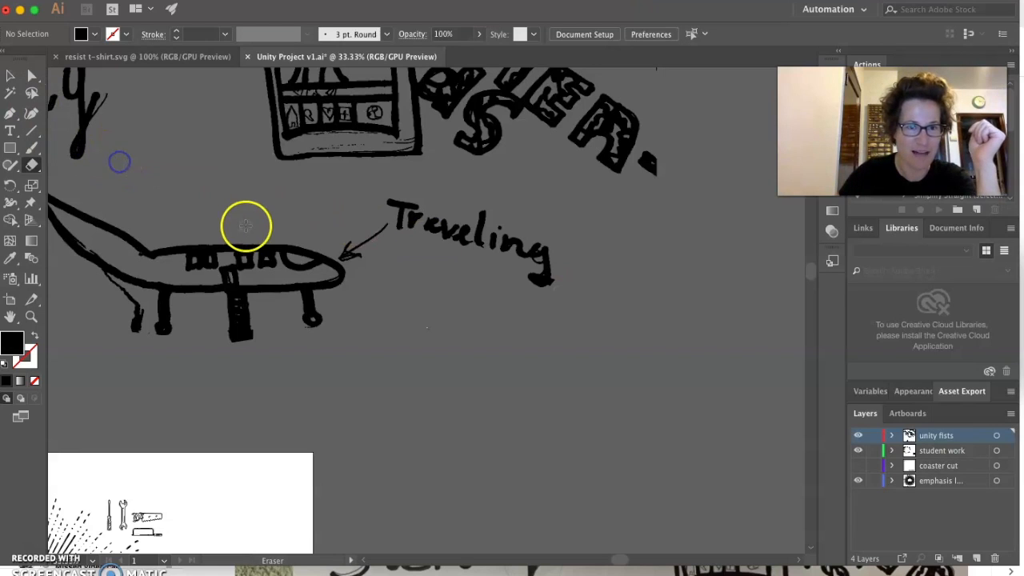
scroll(226, 236, up, 1)
scroll(227, 235, down, 2)
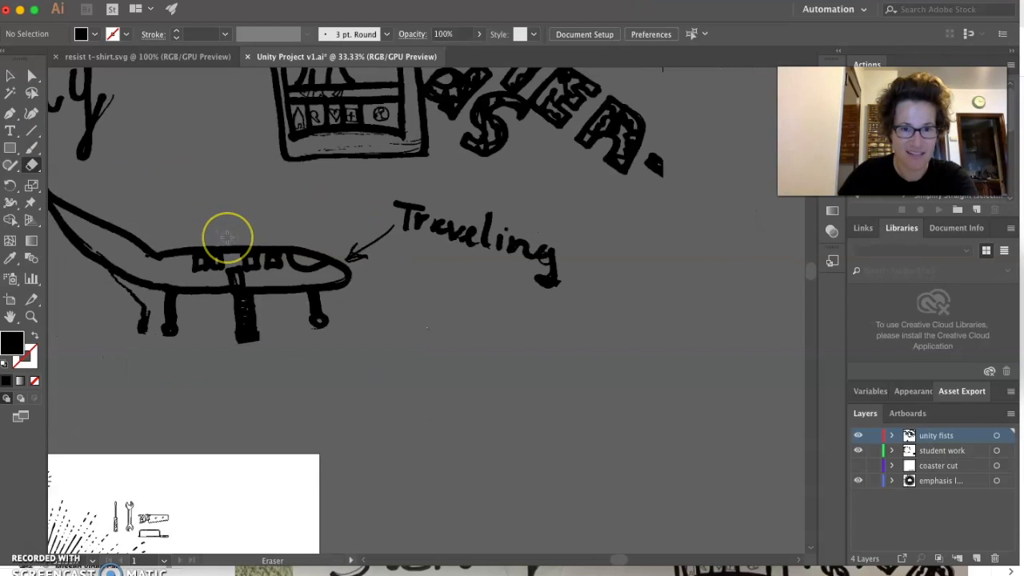
scroll(275, 259, up, 5)
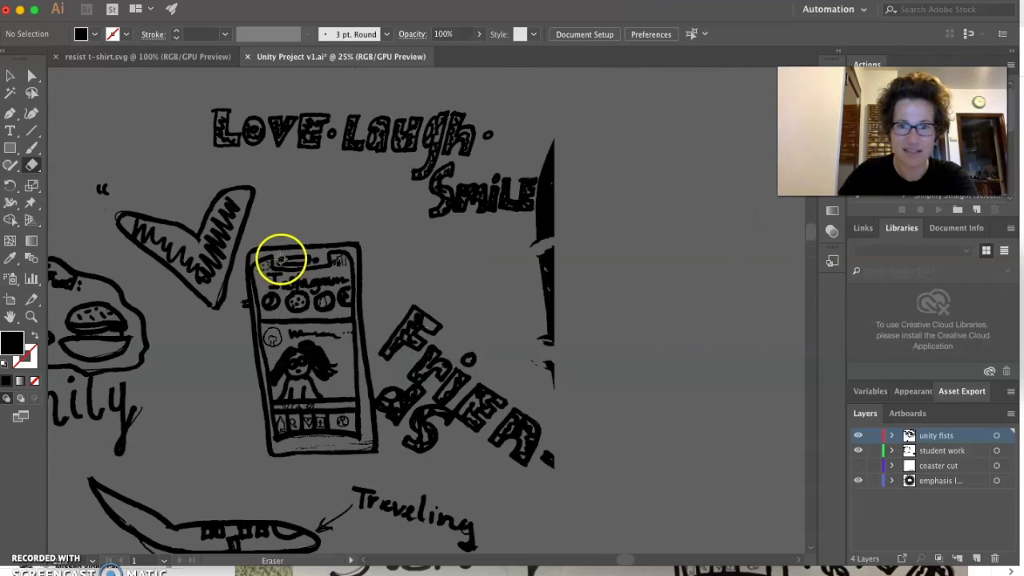